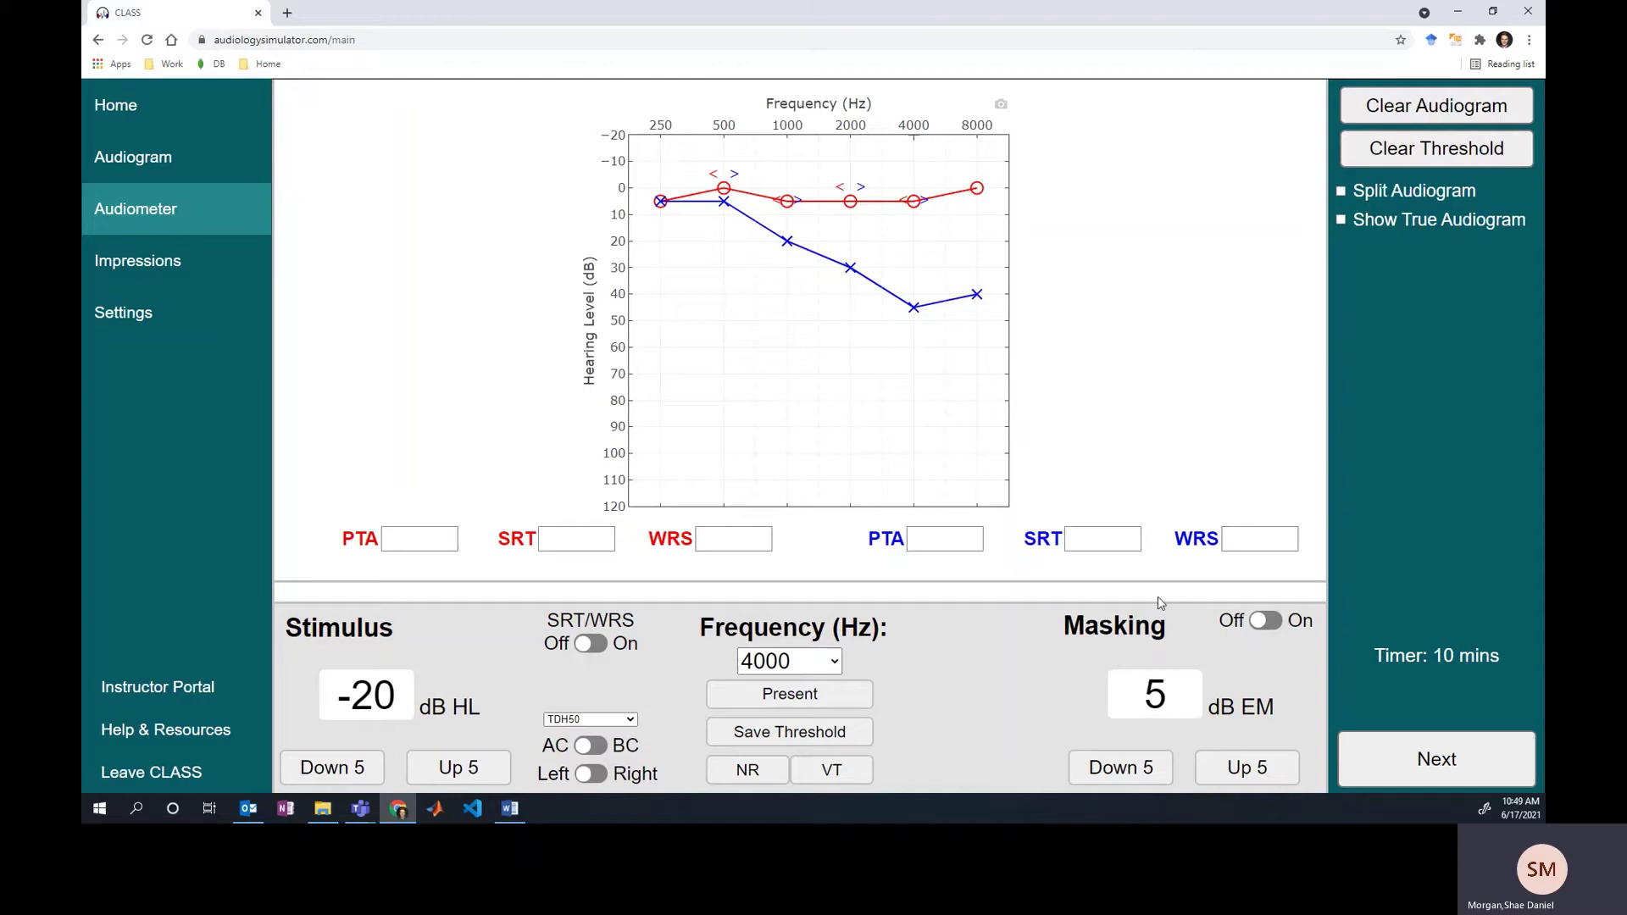
# Step: Turn masking on at 4000 Hz and set the stimulus to 45 dB HL and the masking to 15 dB EM
pyautogui.click(1263, 622)
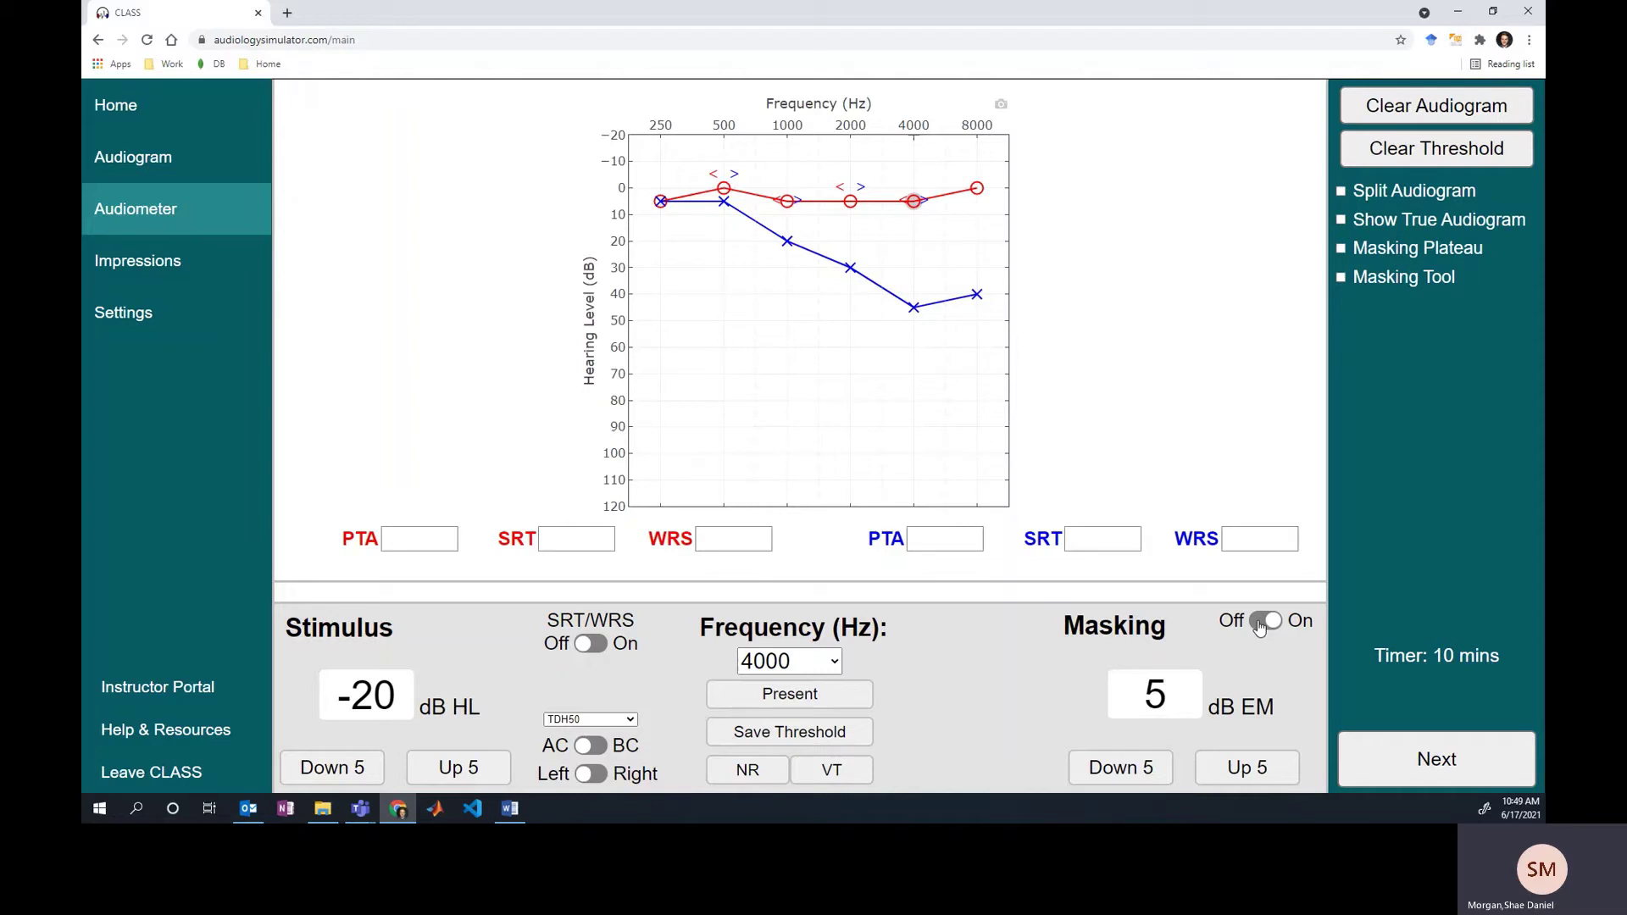
pyautogui.press('Up')
pyautogui.press('Up')
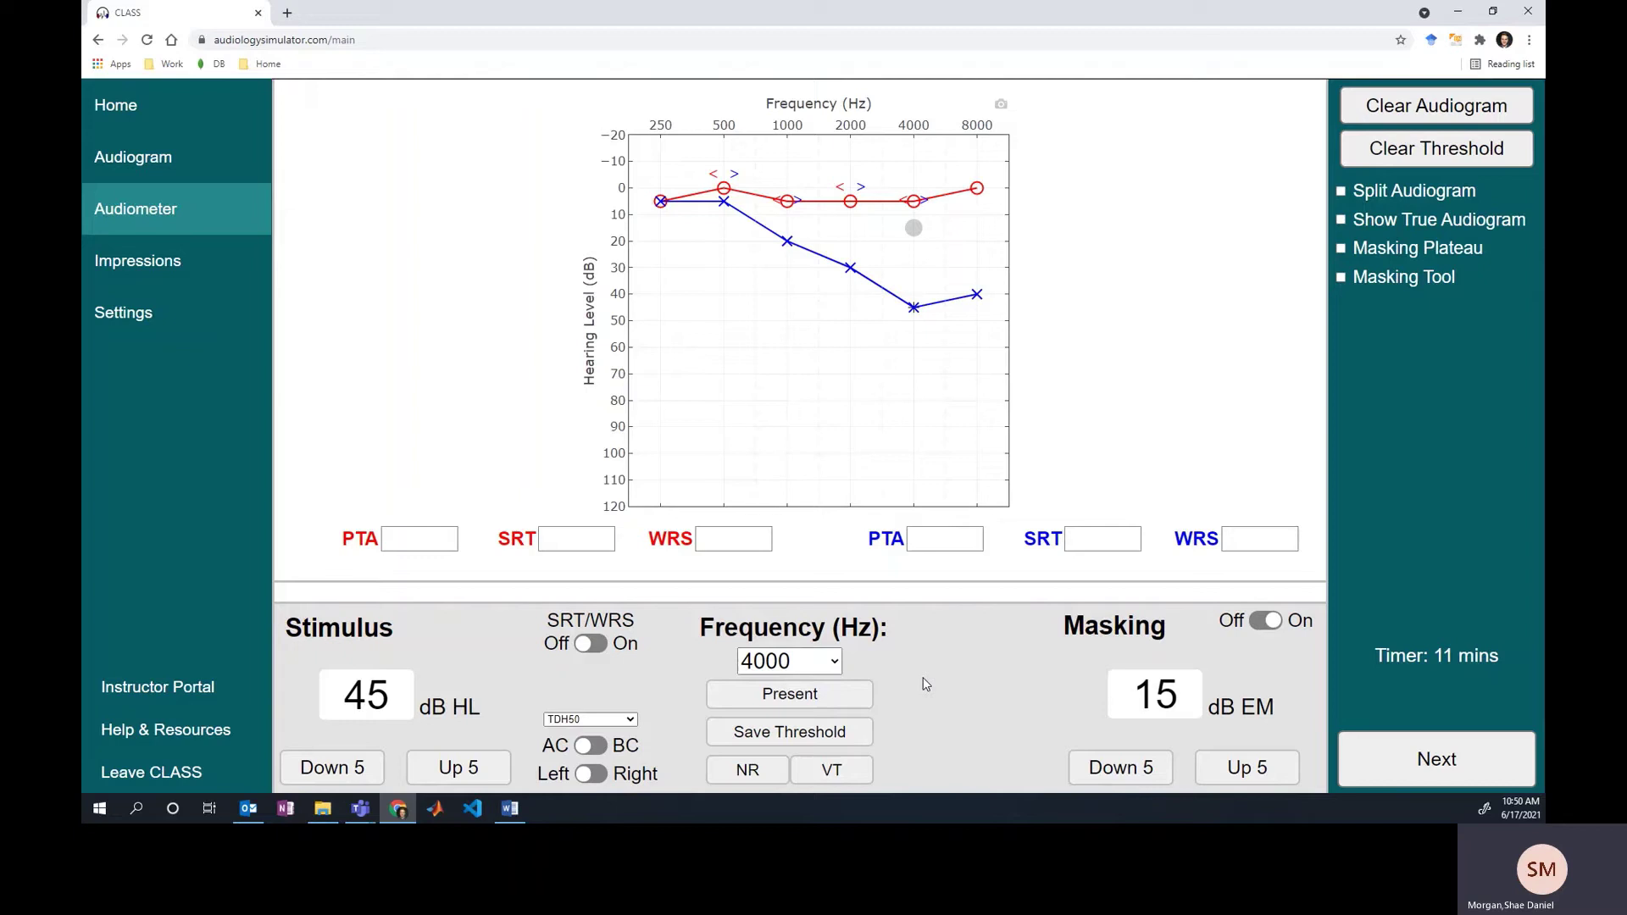
# Step: Raise the masking at 4000 Hz to 30 dB EM in plateau steps and save the left-ear masked threshold at 45 dB HL
pyautogui.press('pageup')
pyautogui.press('pageup')
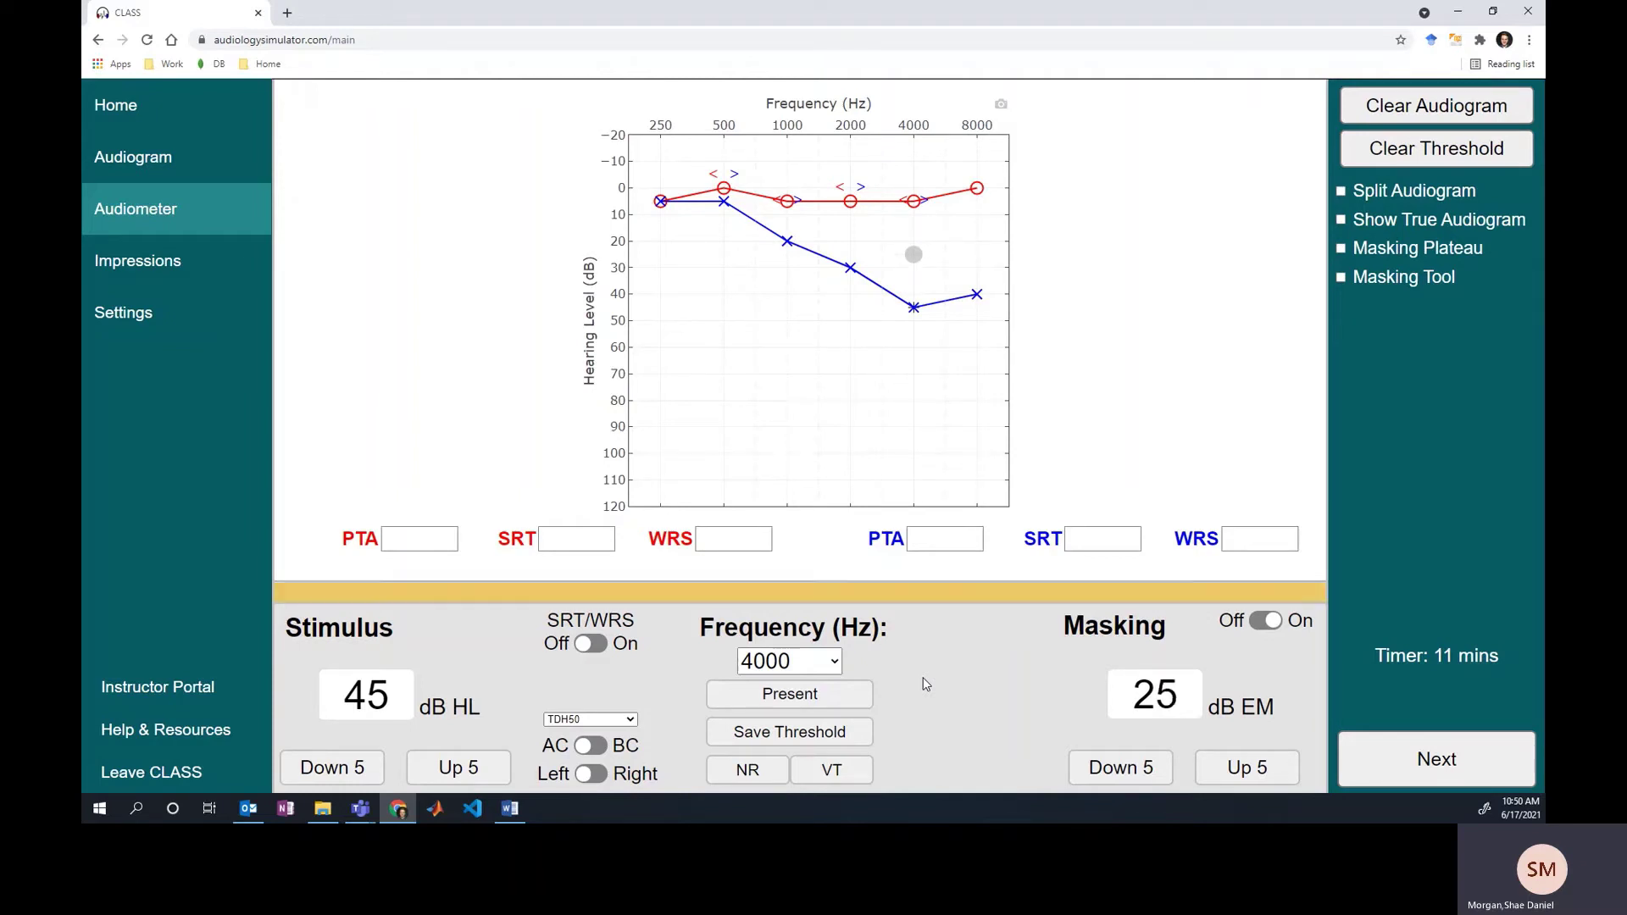
pyautogui.press('pageup')
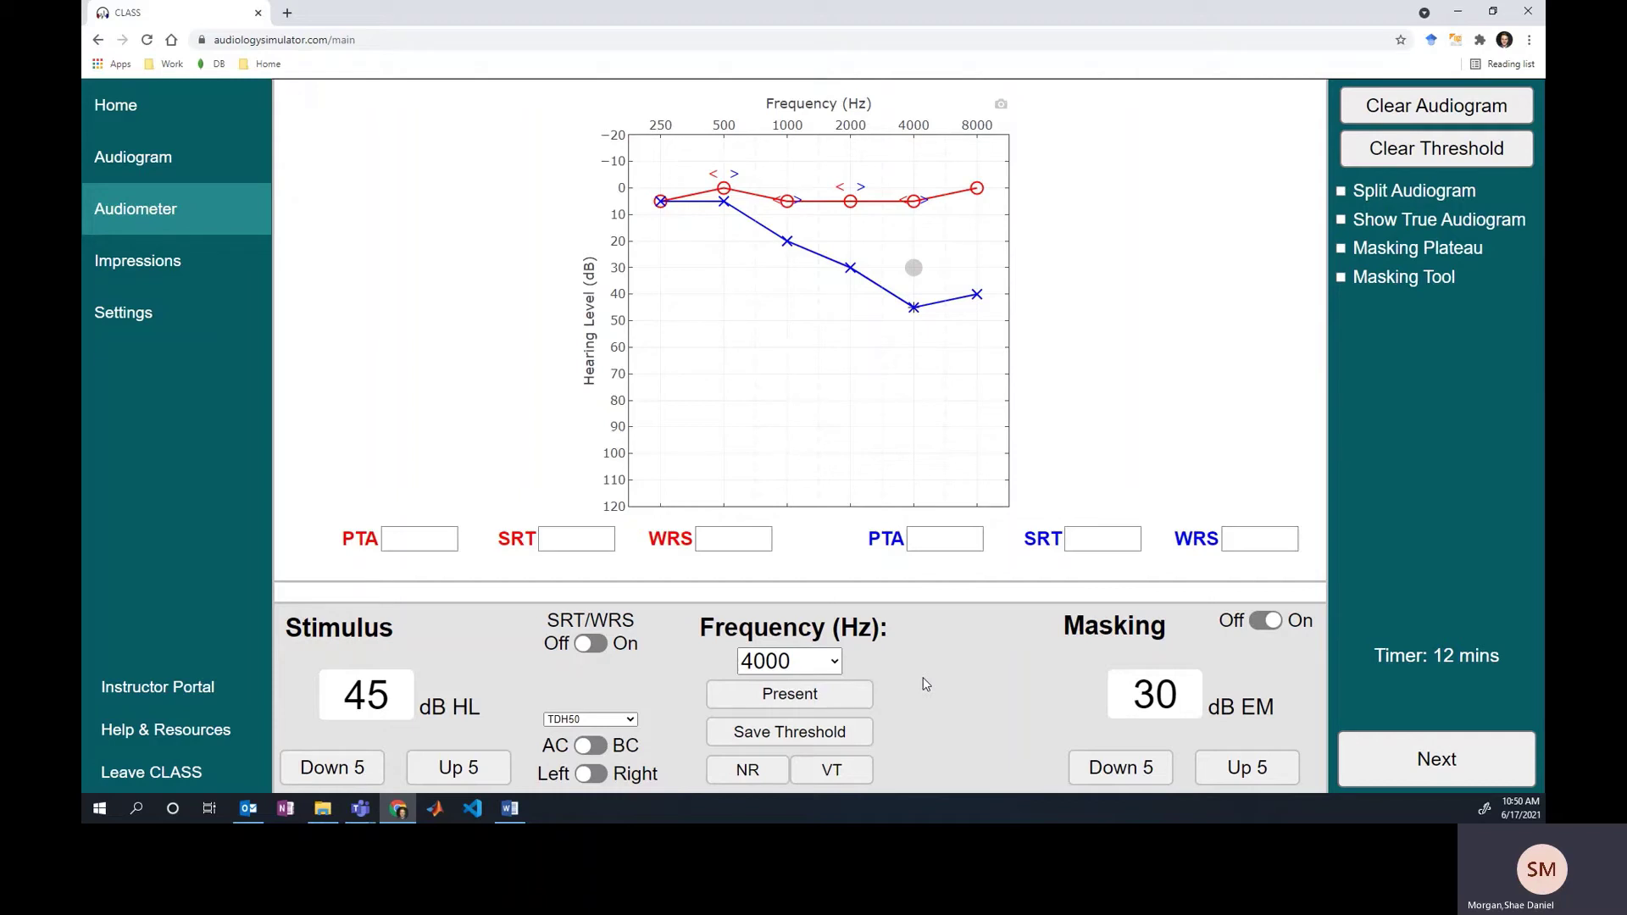
pyautogui.press('s')
# Step: Switch the test frequency to 8000 Hz and set the stimulus to 40 dB HL with masking at 10 dB EM
pyautogui.press('Right')
pyautogui.press('pagedown')
pyautogui.press('pagedown')
pyautogui.press('pagedown')
pyautogui.press('pagedown')
pyautogui.press('pagedown')
pyautogui.press('pagedown')
pyautogui.press('Down')
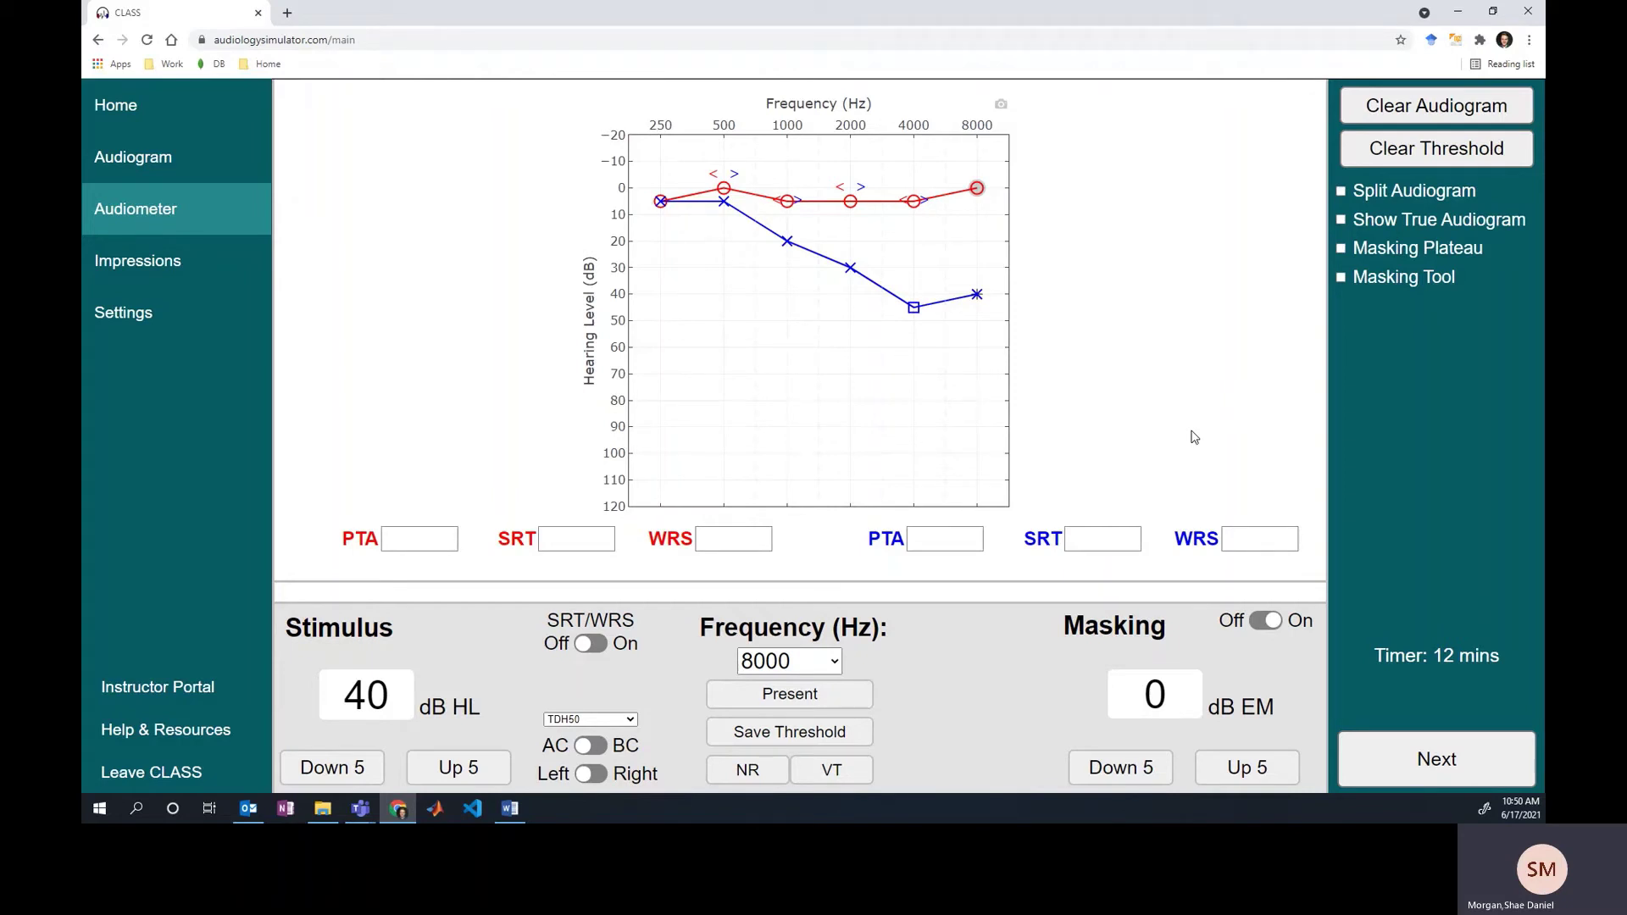
pyautogui.press('pageup')
pyautogui.press('pageup')
pyautogui.hotkey('alt', 'Tab')
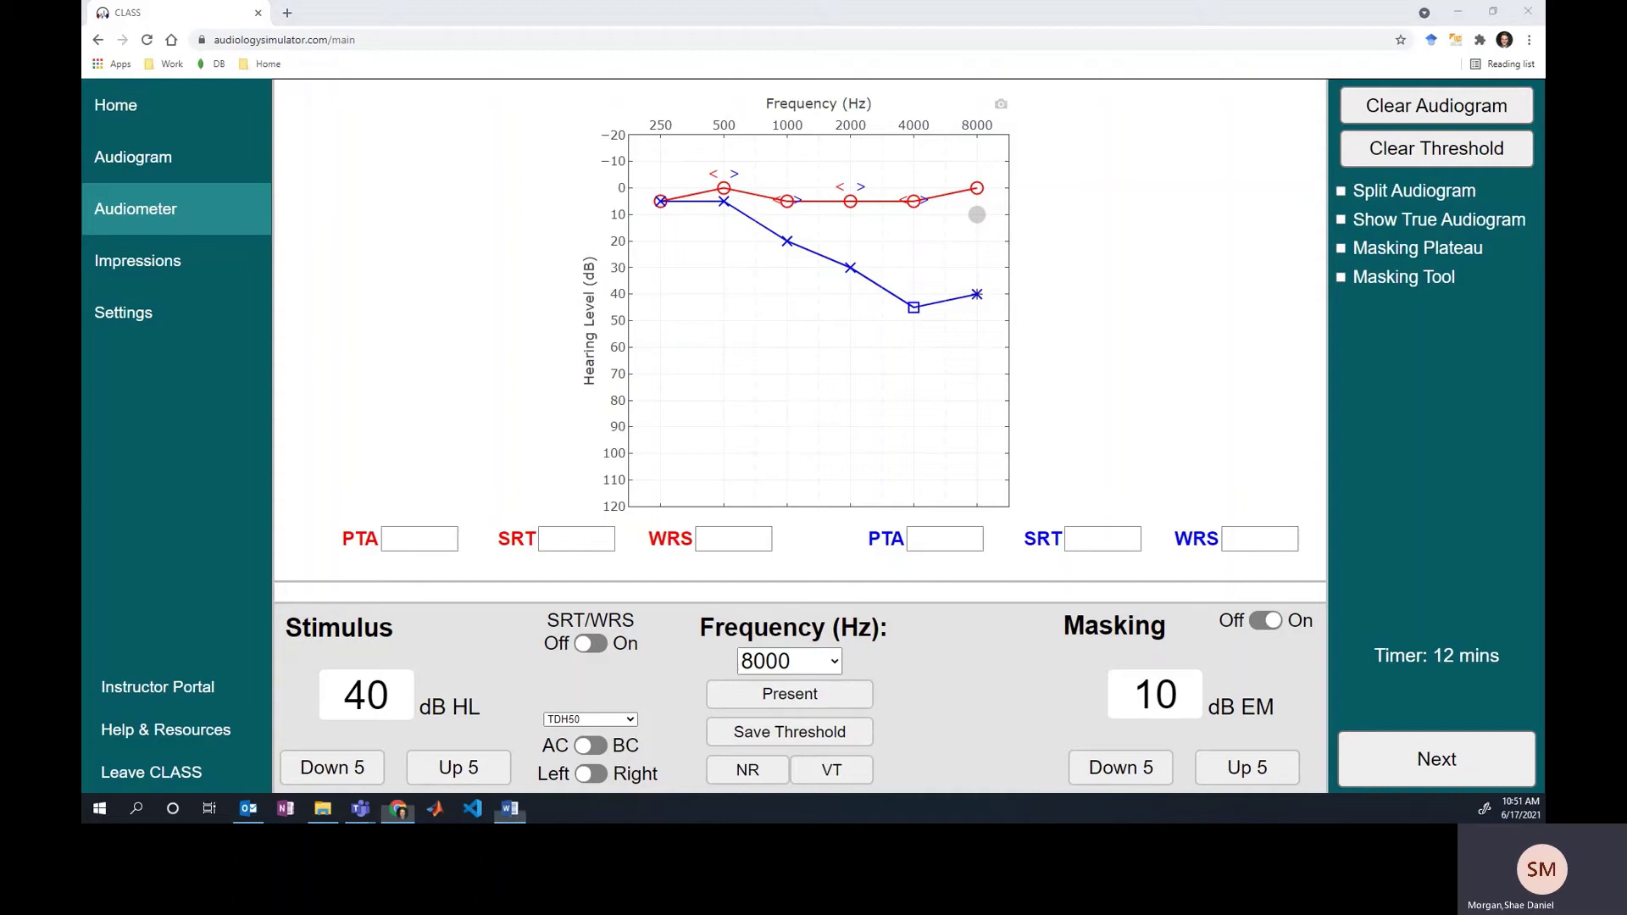
pyautogui.click(1129, 380)
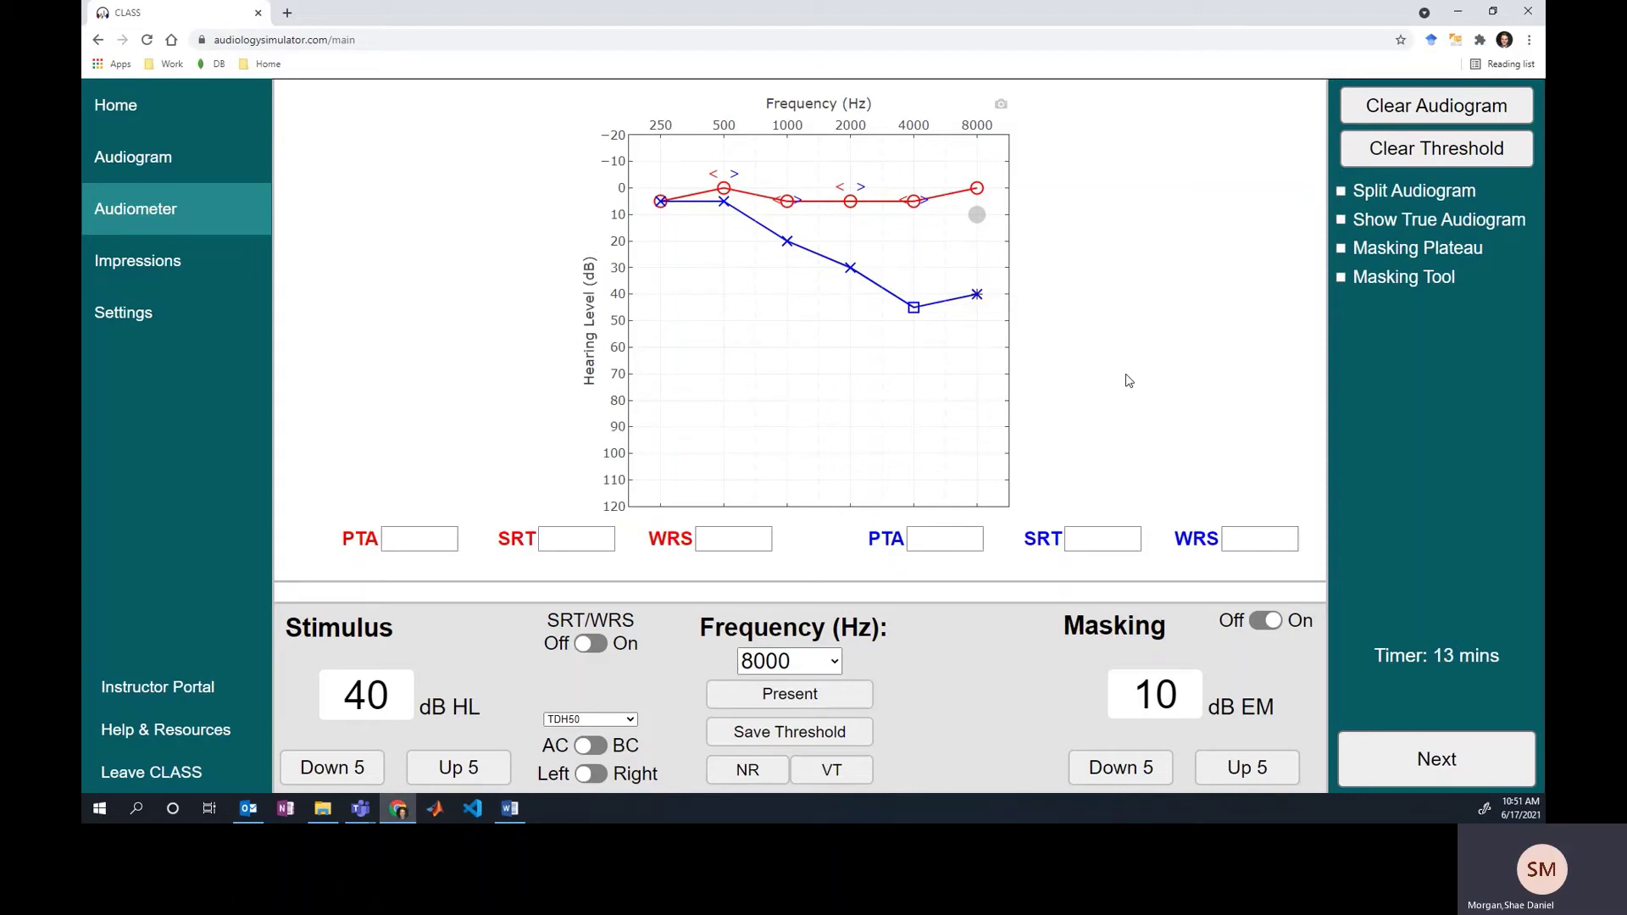
# Step: Present the 8000 Hz tone at rising levels up to 50 dB HL and set the masking to 15 dB EM
pyautogui.press('Up')
pyautogui.press('Up')
pyautogui.press('space')
pyautogui.press('Up')
pyautogui.press('space')
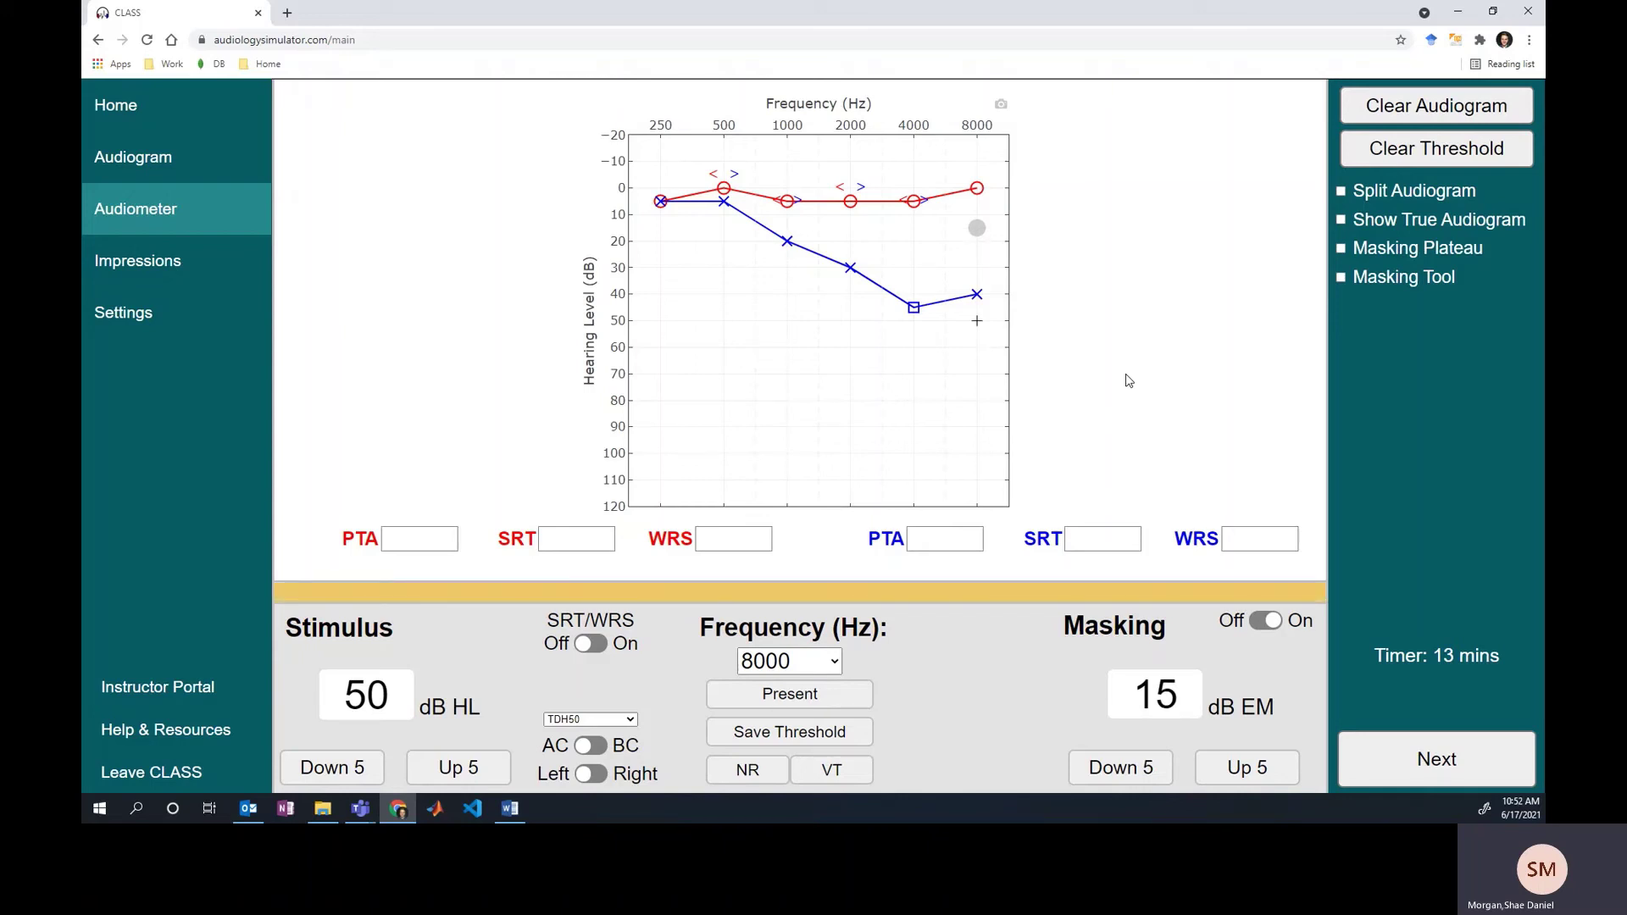
# Step: Retest the 50 dB HL tone at 8000 Hz with masking at 20 and 25 dB EM and save the masked threshold
pyautogui.press('Up')
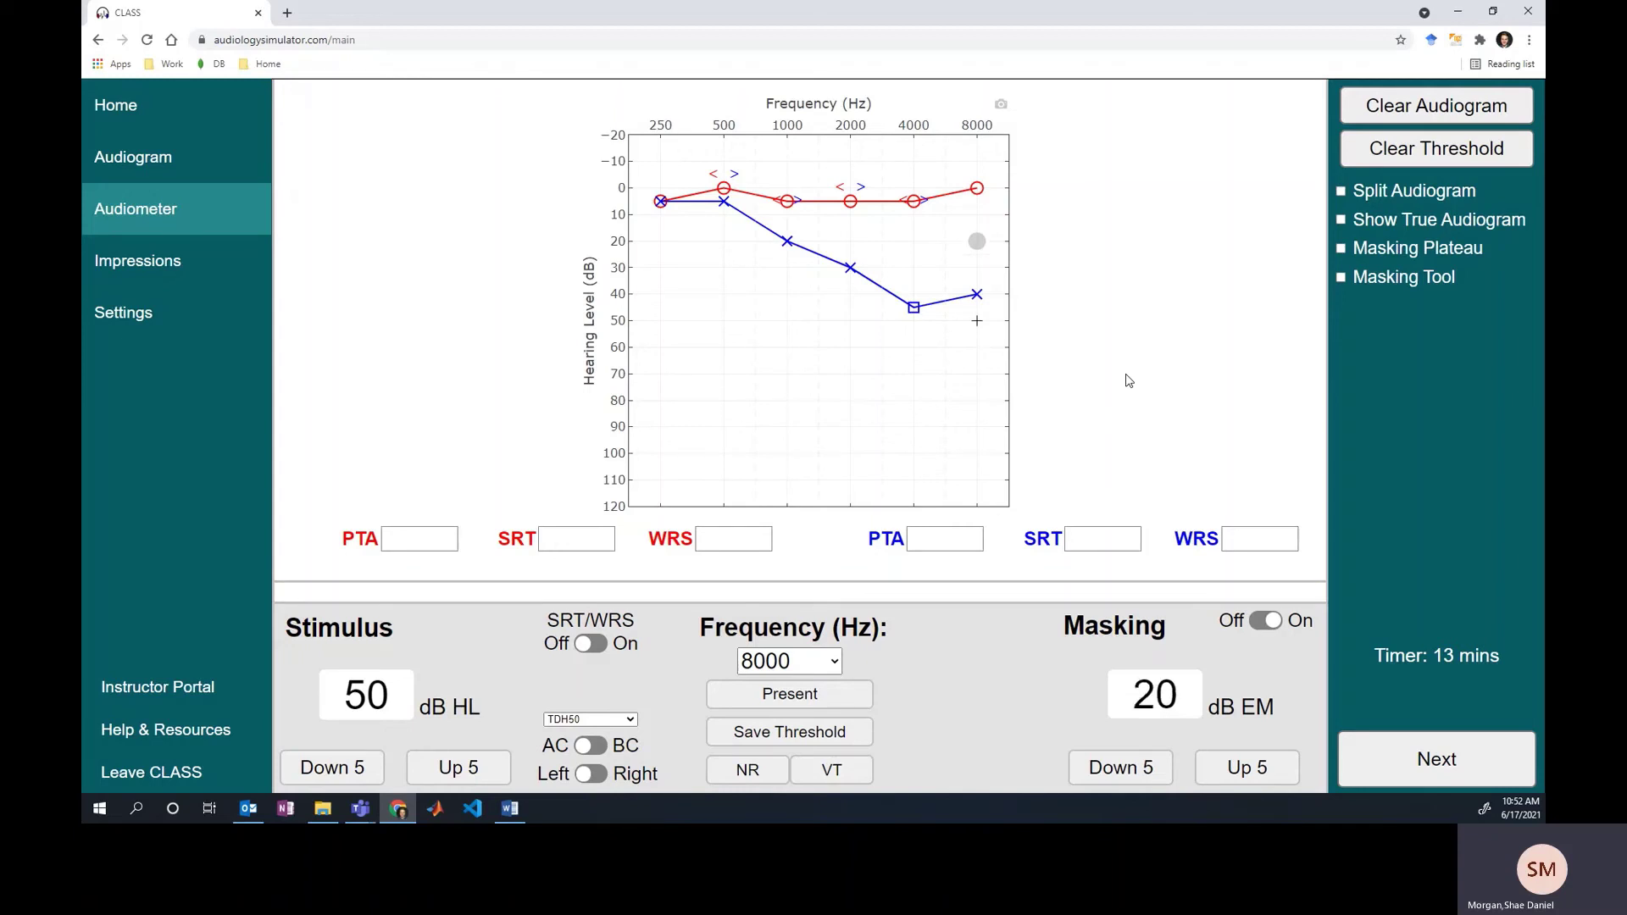
pyautogui.press('space')
pyautogui.press('Up')
pyautogui.press('space')
pyautogui.press('Return')
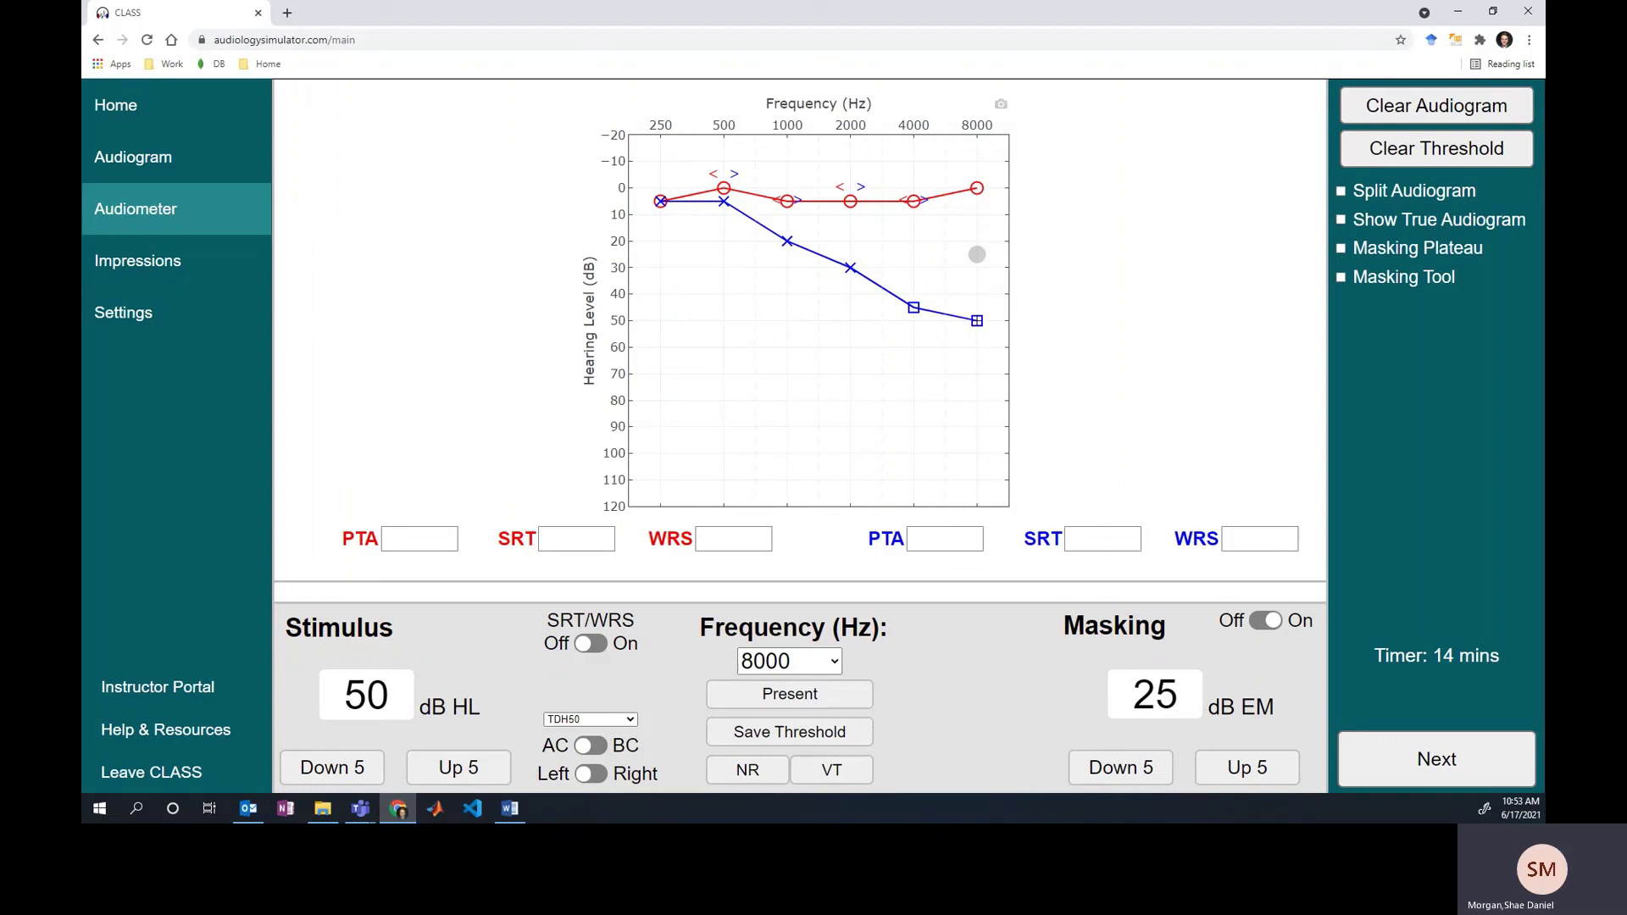
pyautogui.hotkey('alt', 'Tab')
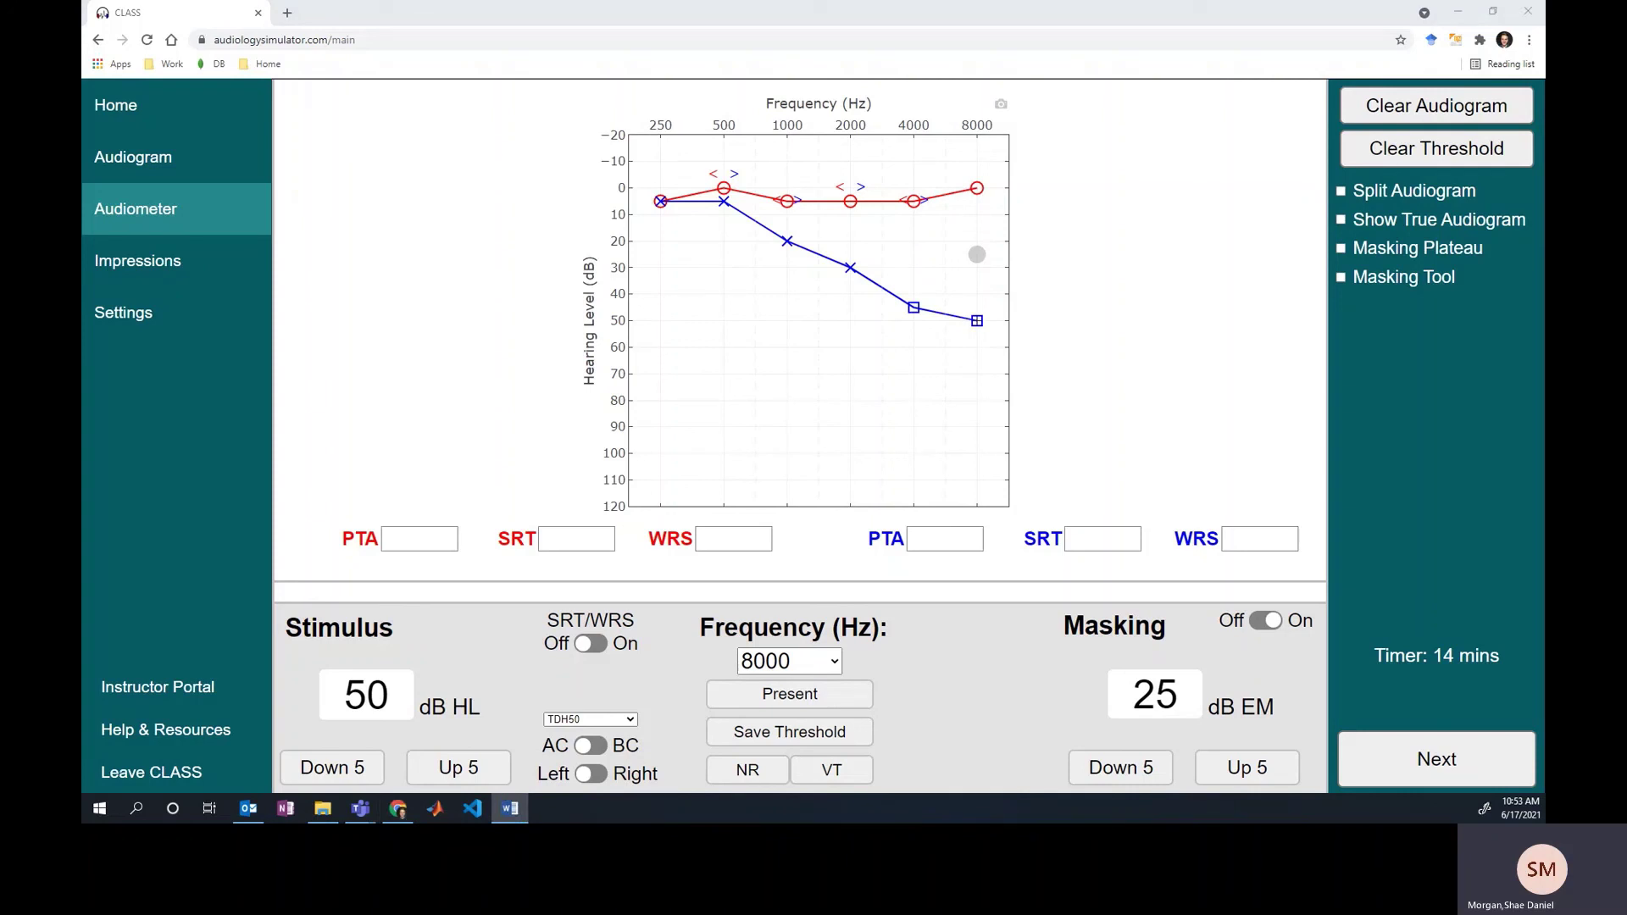